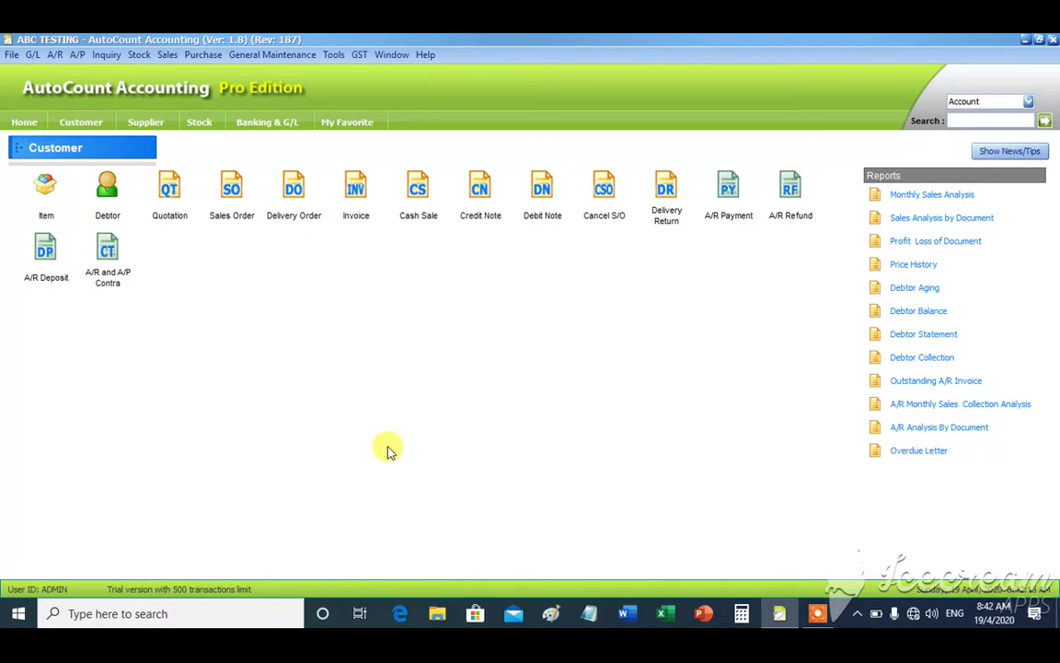
- Open the Company Profile for ABC TESTING from General Maintenance
click(293, 57)
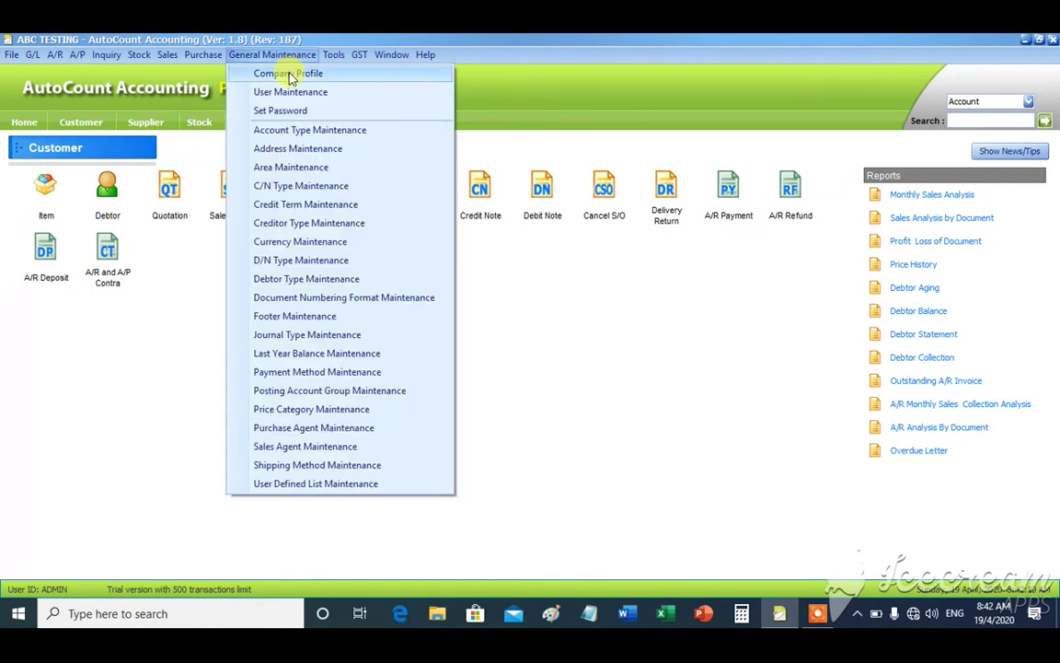
click(291, 76)
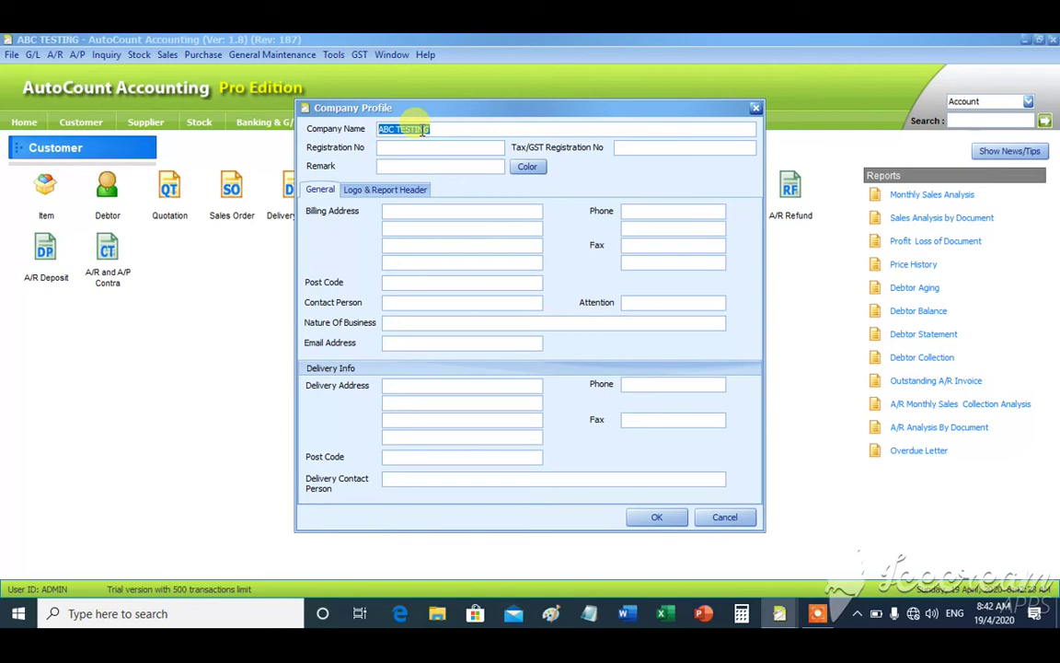
- Enter Registration No 123456 and Tax/GST Registration No 12345, then bring up the Color chooser
click(414, 148)
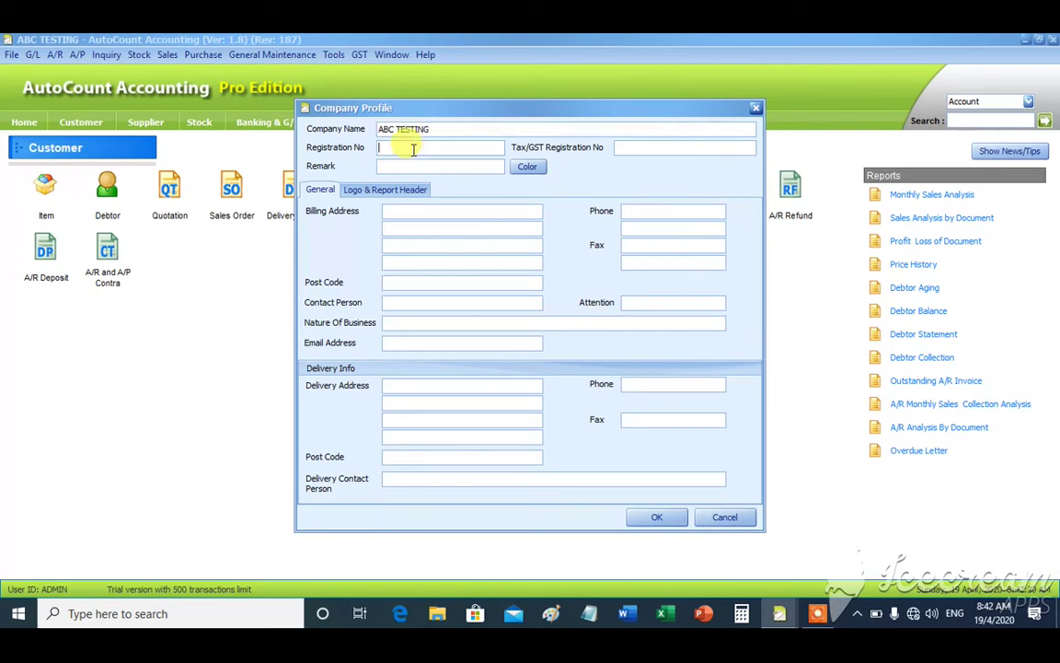
text(123456)
click(650, 148)
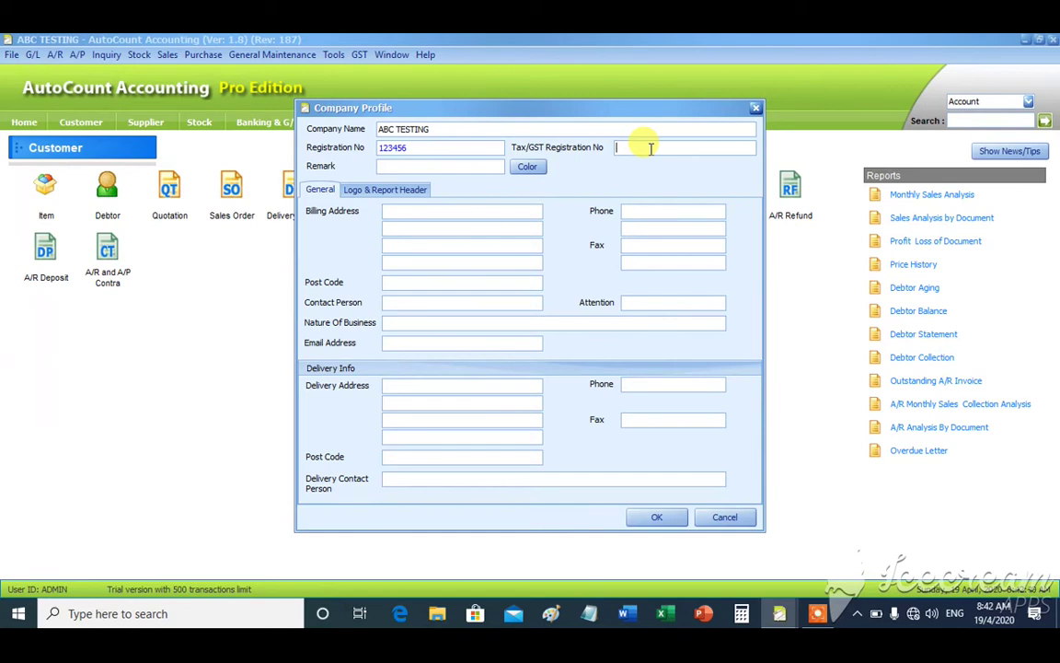
text(12345)
click(424, 166)
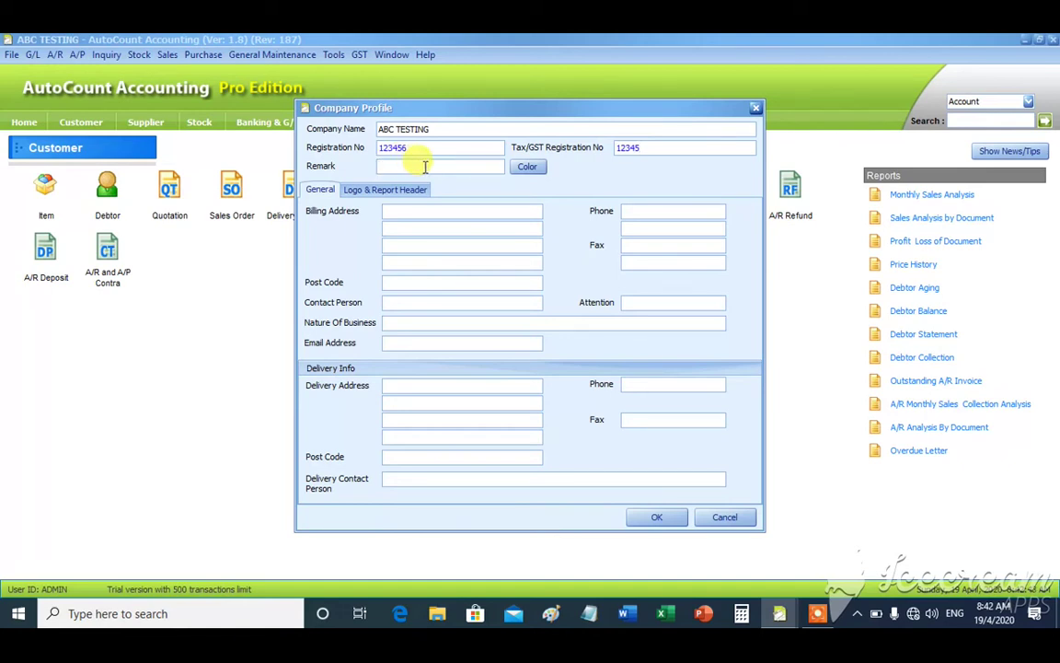
click(526, 179)
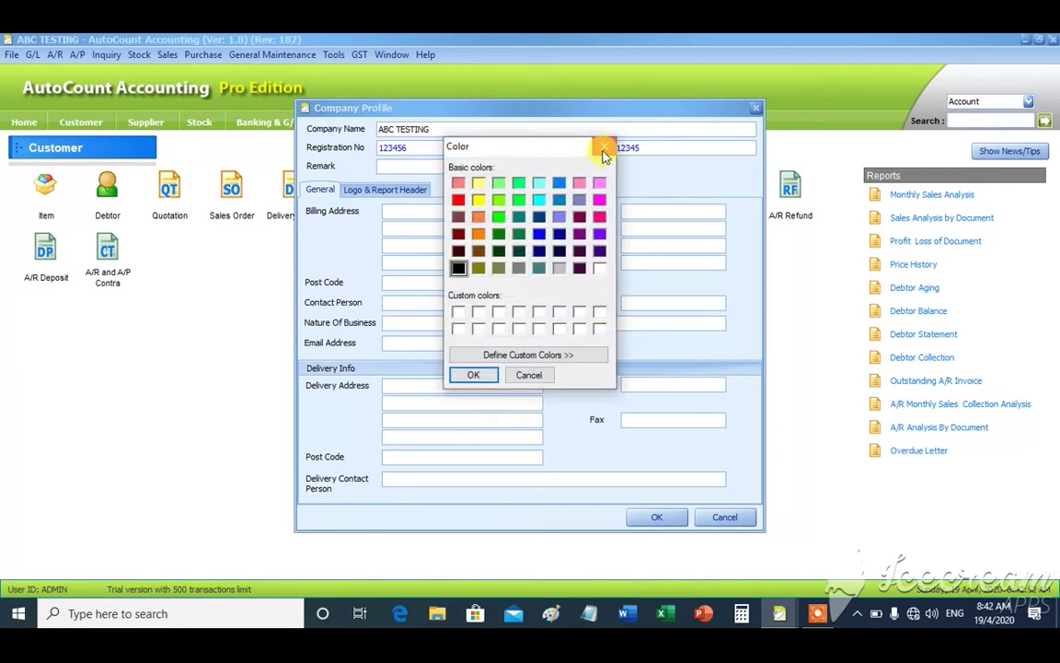
- Close the Color dialog without choosing a colour and go to the first Billing Address line
click(603, 147)
click(436, 211)
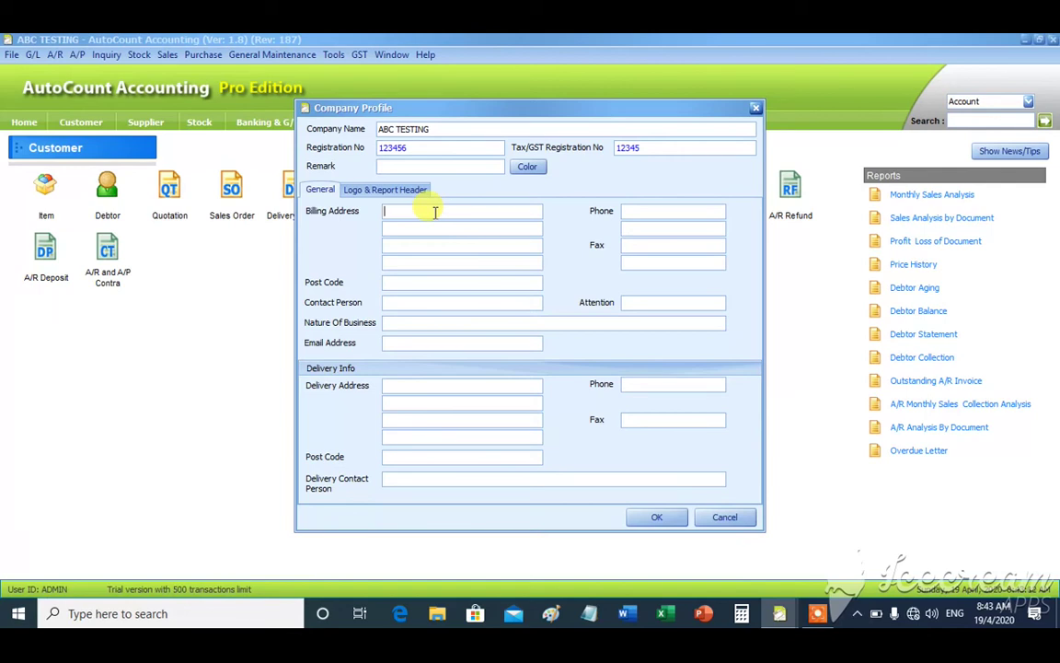
- Enter the company's billing address, post code and contact person's name
text(kuching sarawak)
click(407, 282)
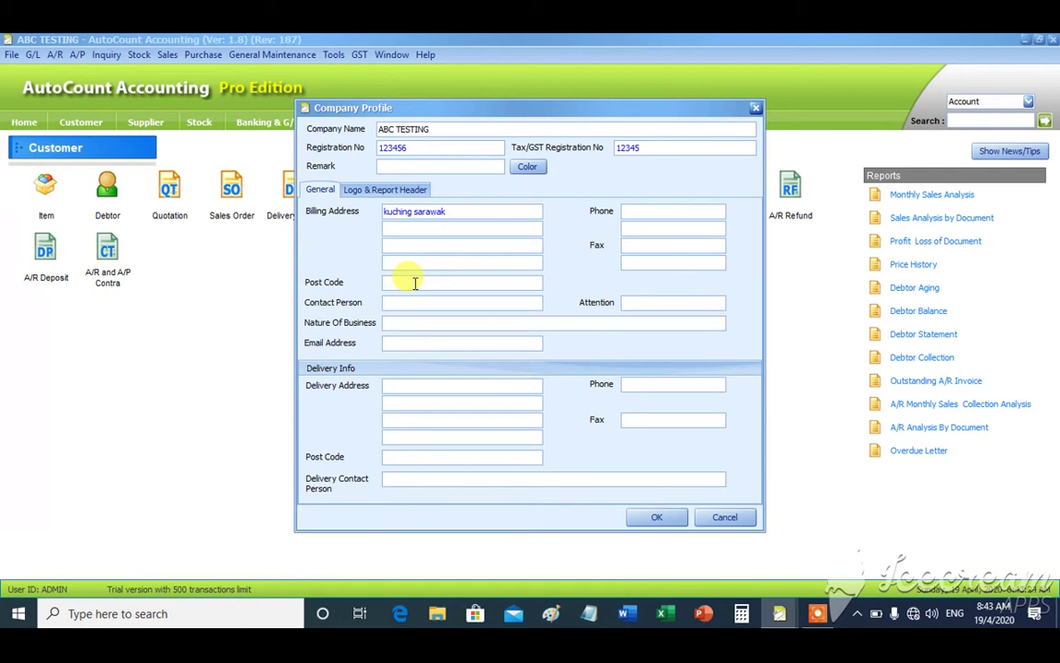
text(93500)
click(420, 302)
text(Mr.Max)
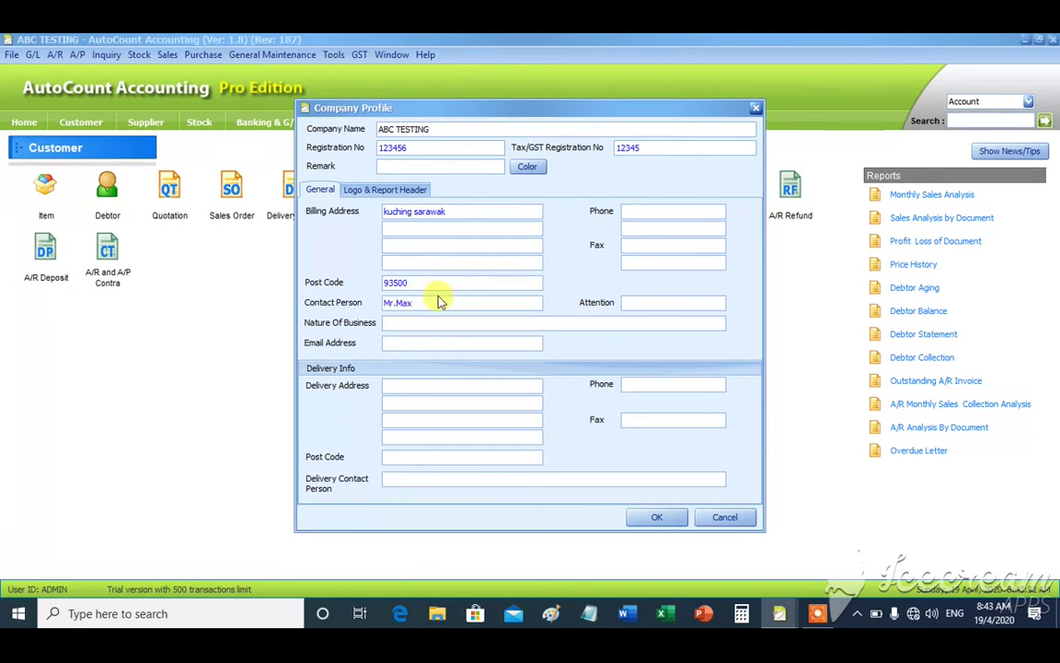
- Fill in the company phone number, correcting the first entry, and the fax number
click(647, 212)
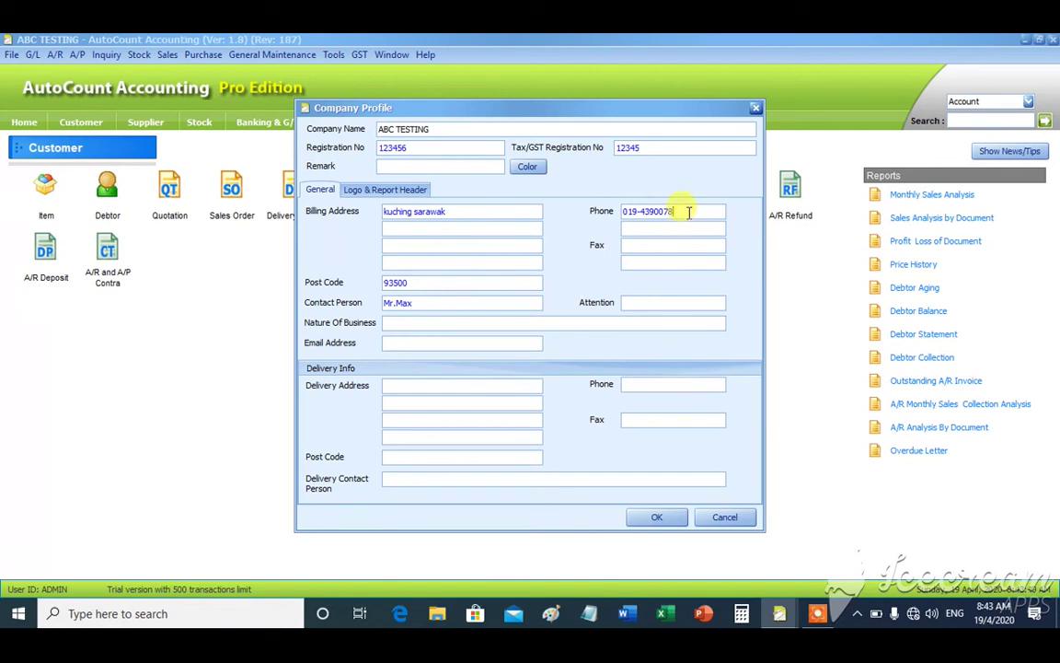
drag(681, 211, 338, 203)
click(636, 244)
text(082-123456)
click(638, 300)
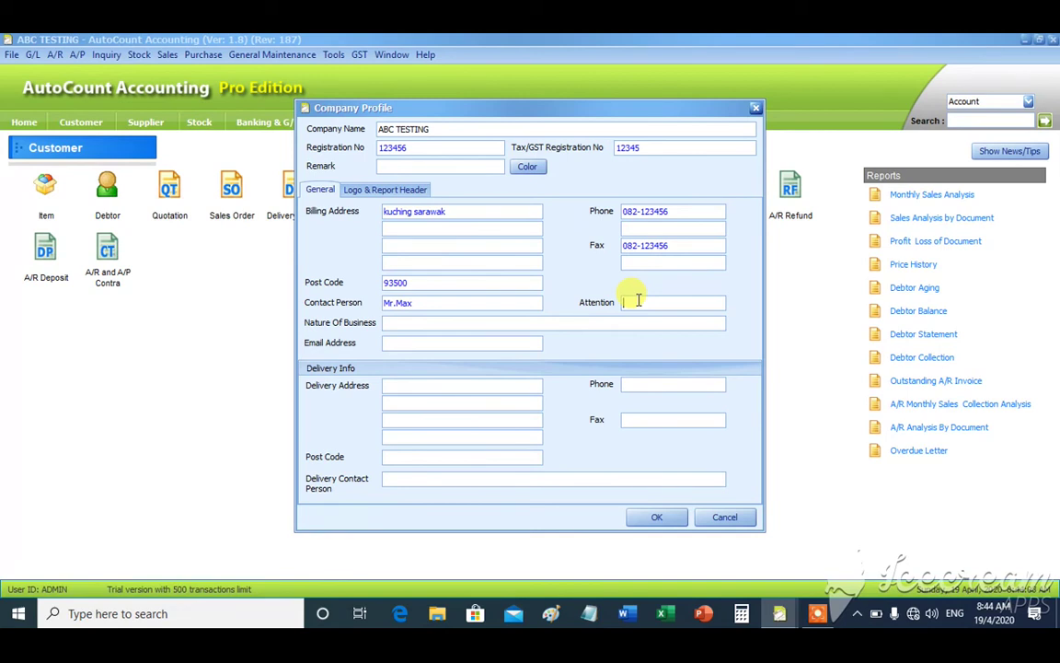
- Enter the company's e-mail address in the Email Address field
click(476, 323)
click(471, 343)
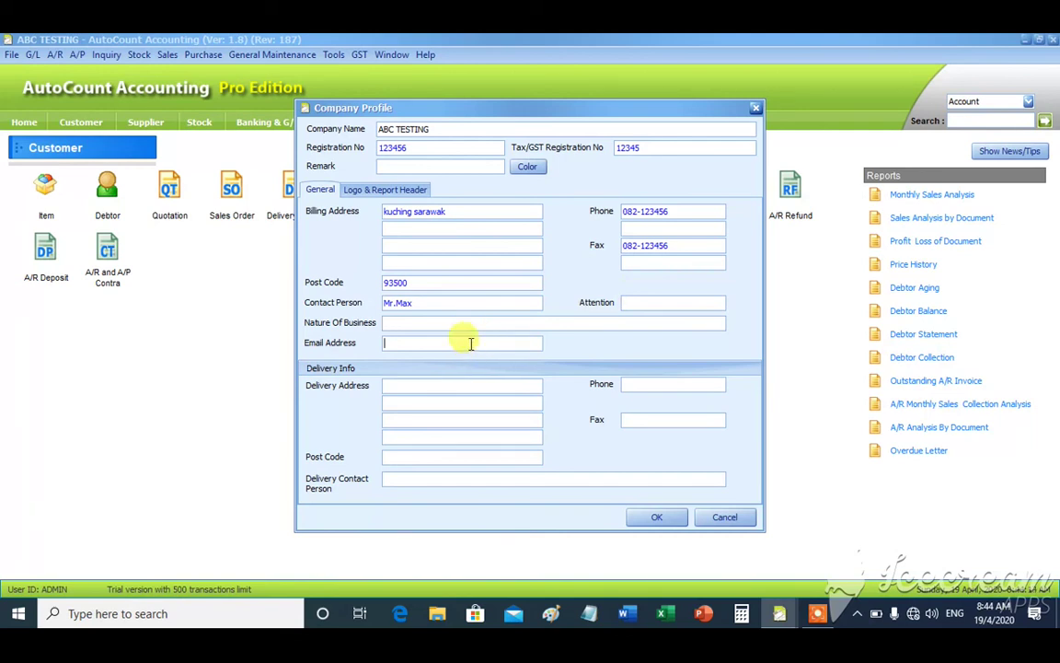
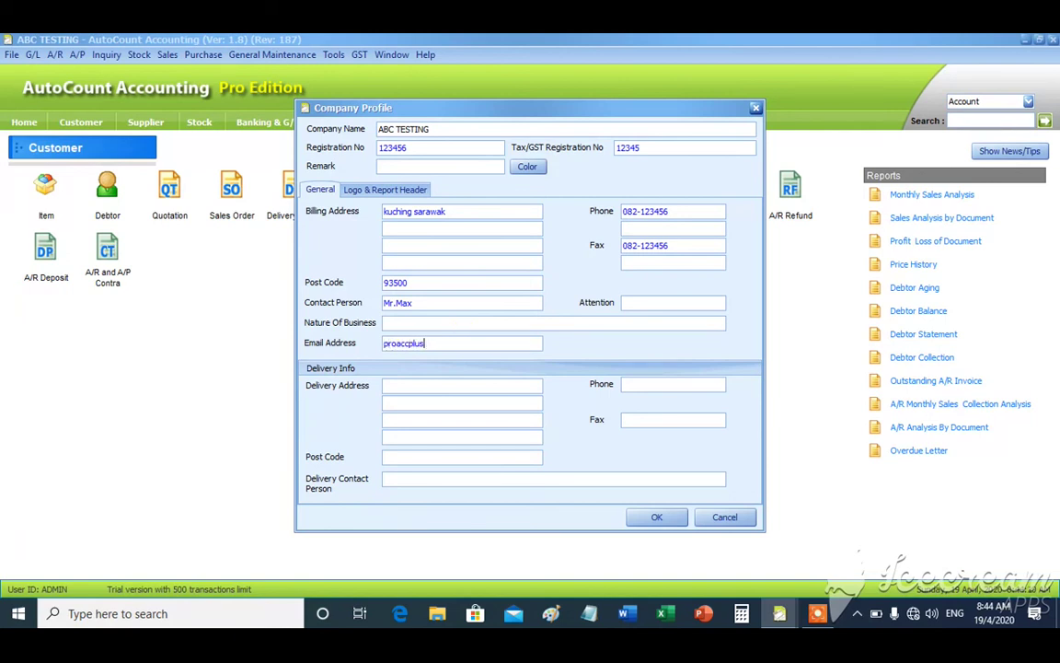
- Step through the Delivery Info fields, leaving the address, post code, contact, phone and fax empty
click(484, 388)
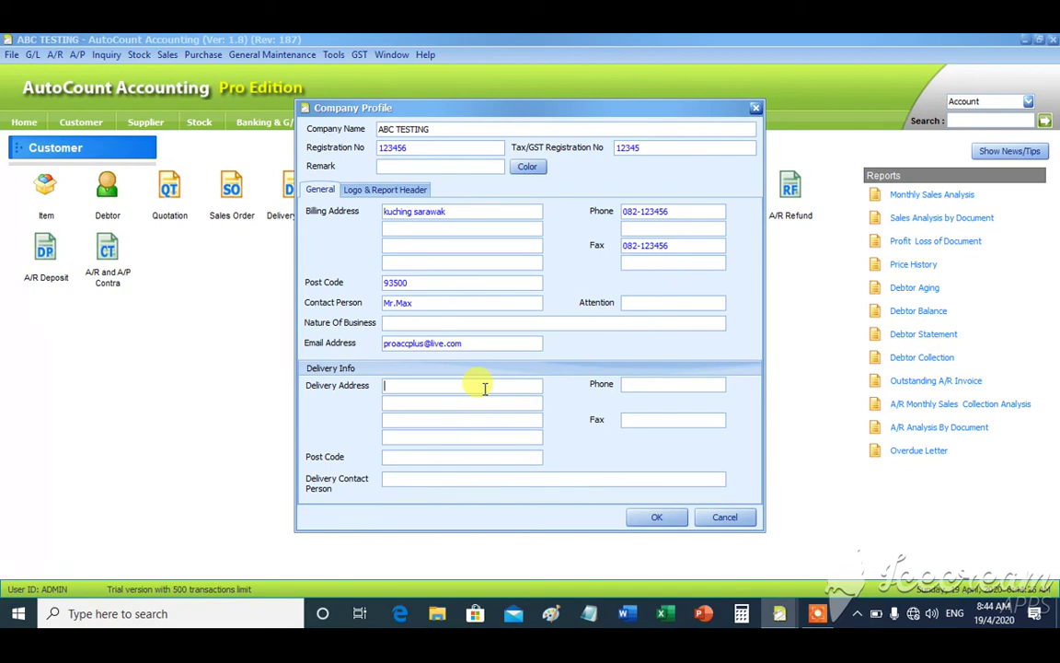
click(481, 405)
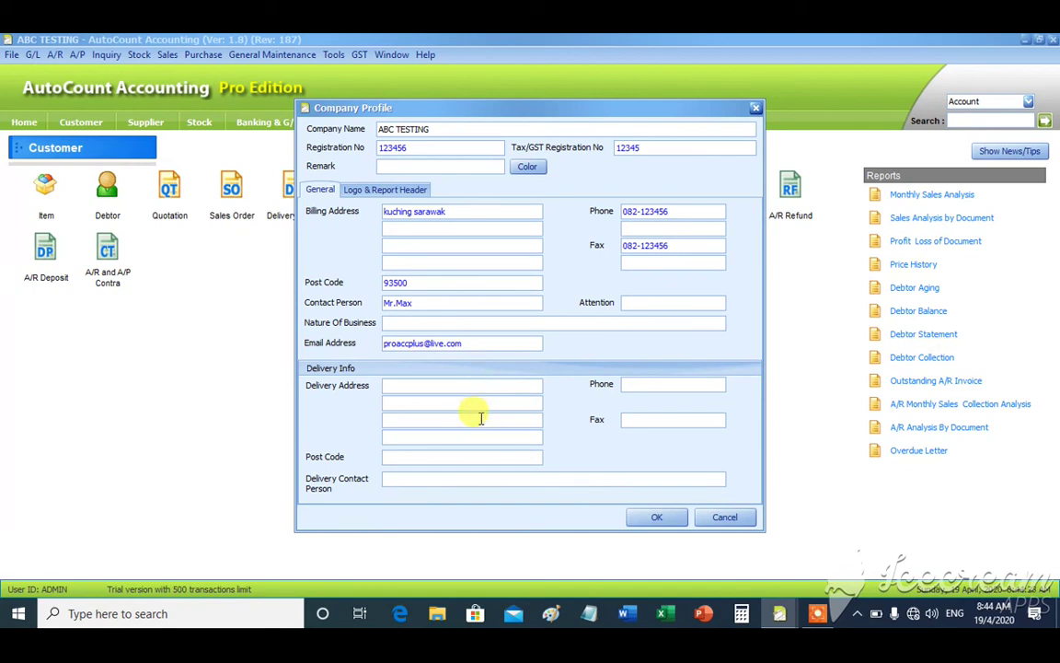
click(430, 456)
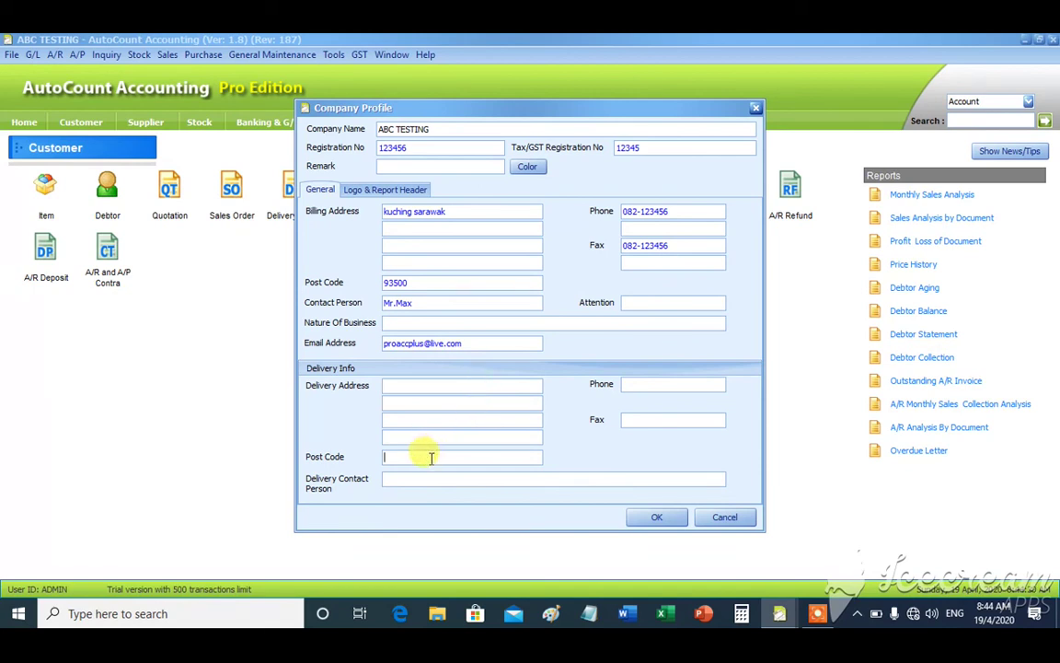
click(426, 477)
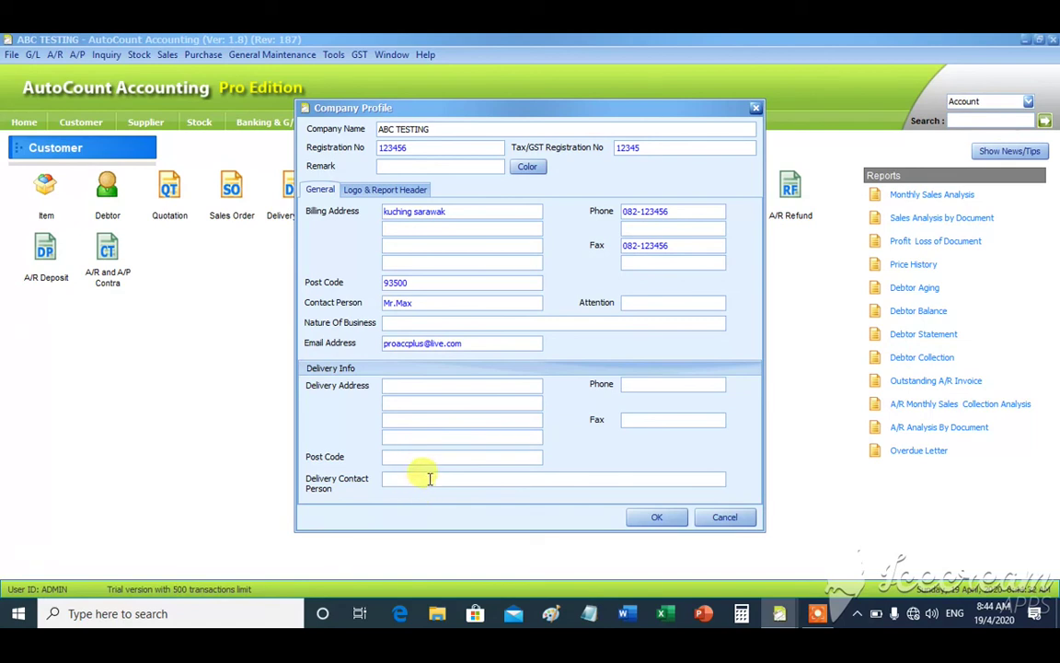
click(627, 384)
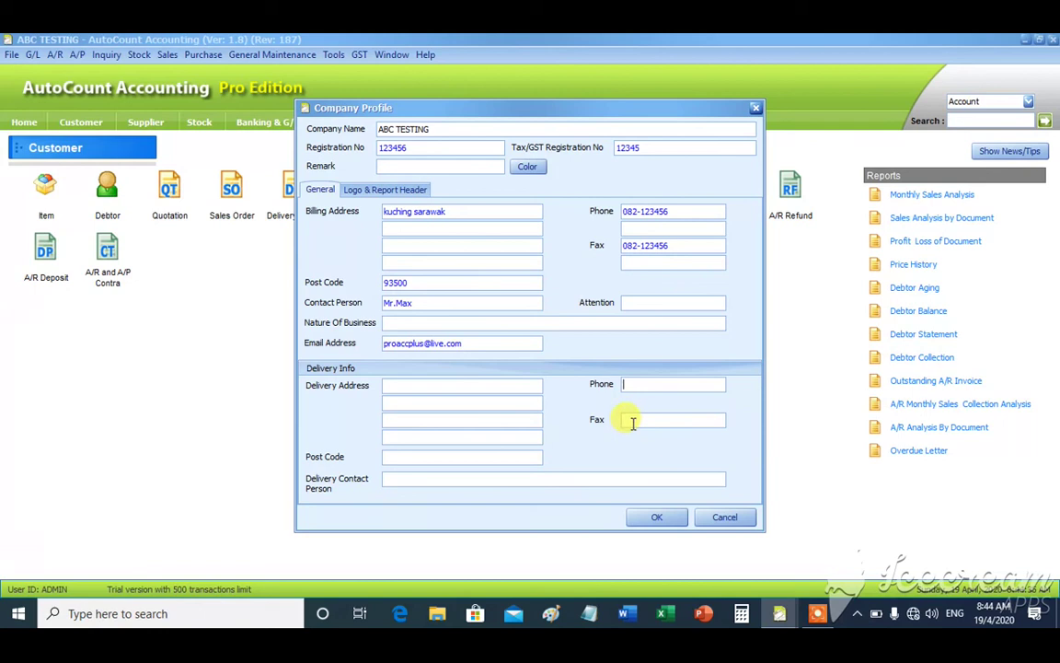
click(632, 421)
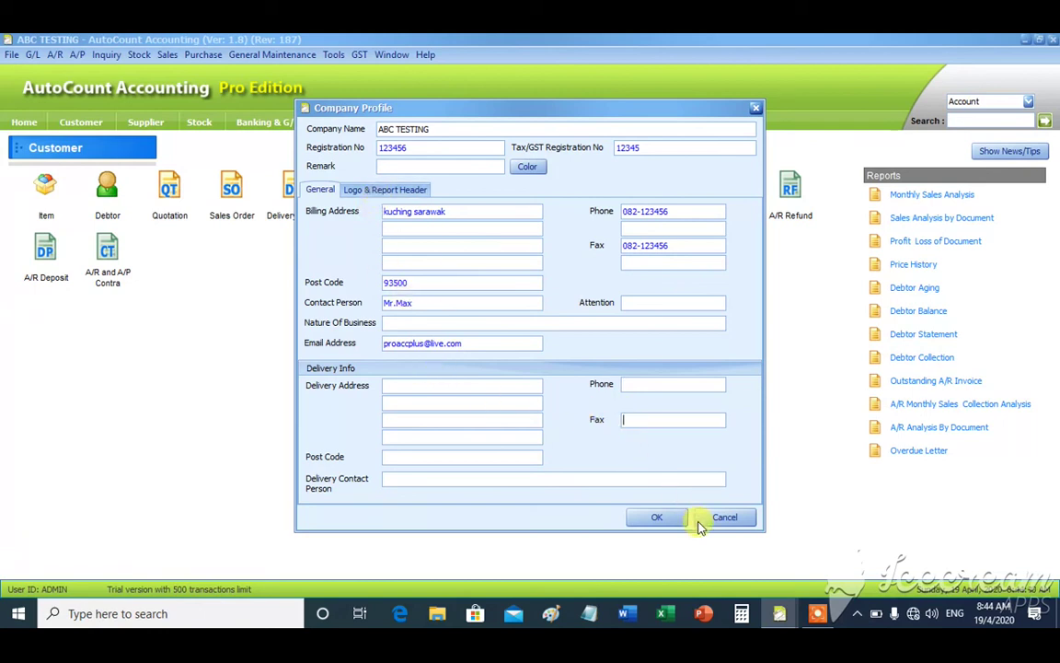
- Confirm the Company Profile with OK to save ABC TESTING's details
click(657, 518)
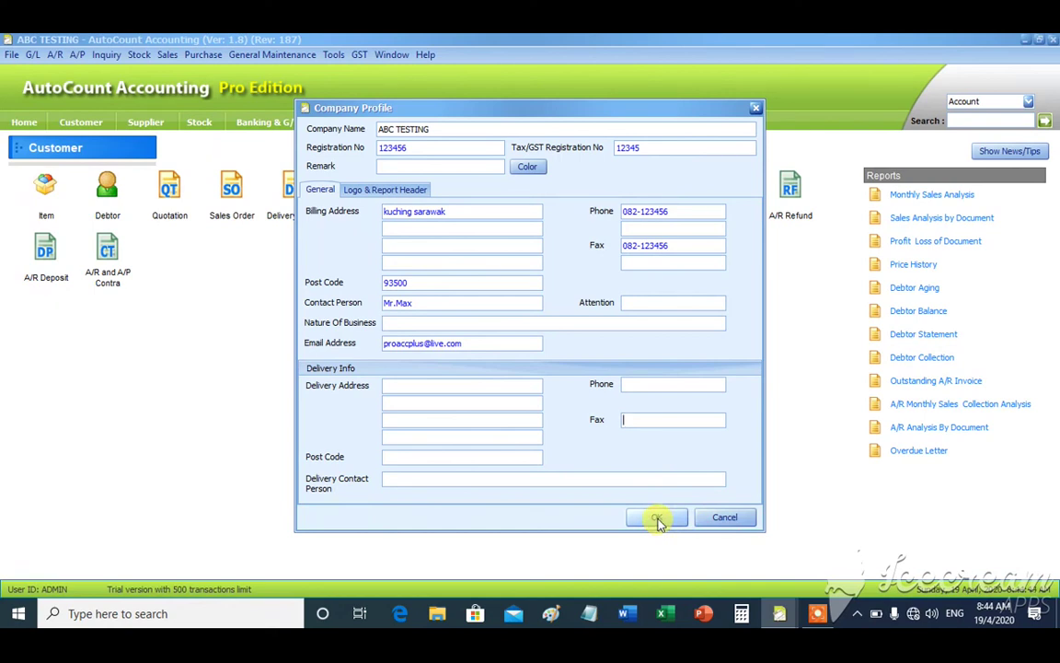
click(657, 518)
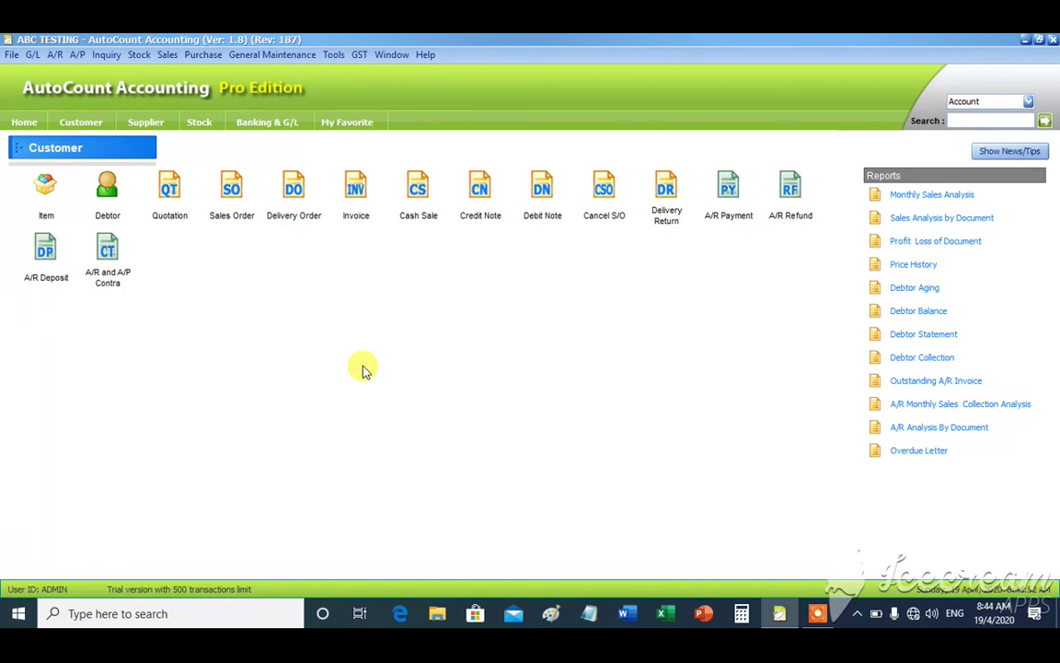
mouse_move(720, 554)
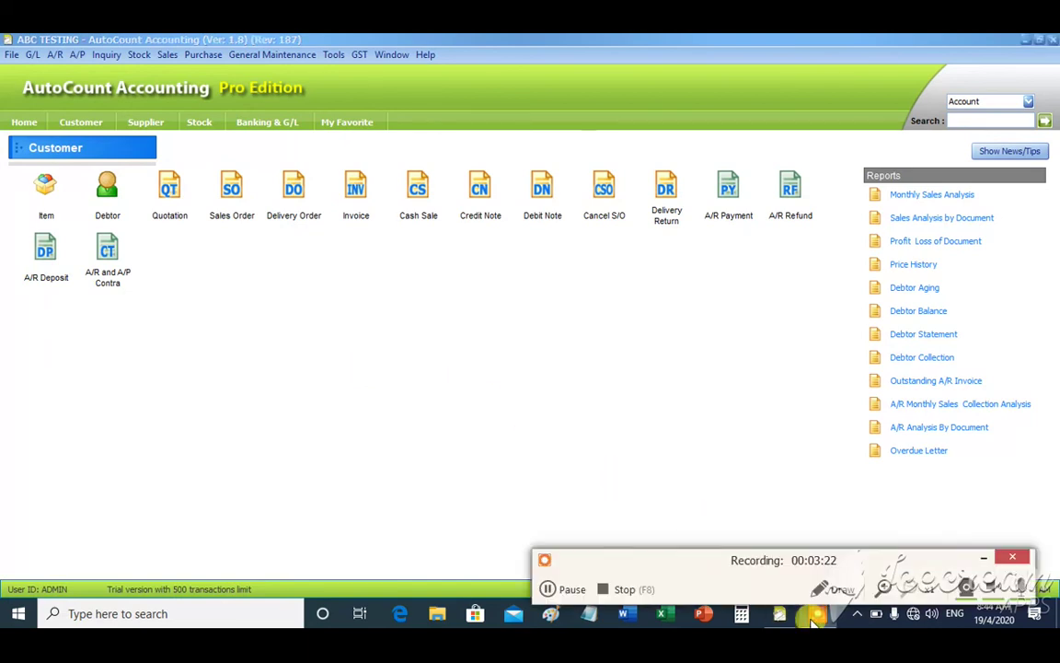